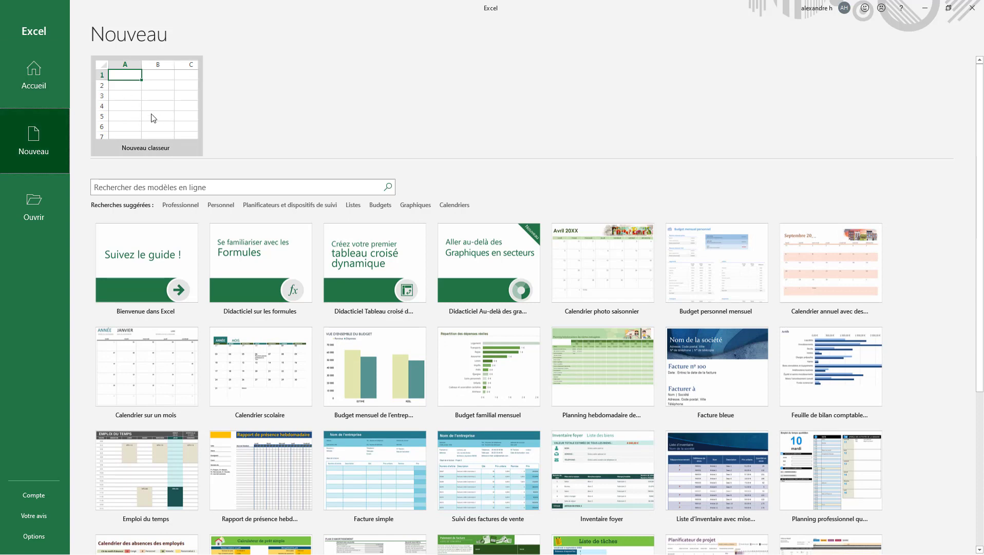
Browse to the Excel folder under Bureau for a workbook to open, and leave without opening one.
left_click(42, 205)
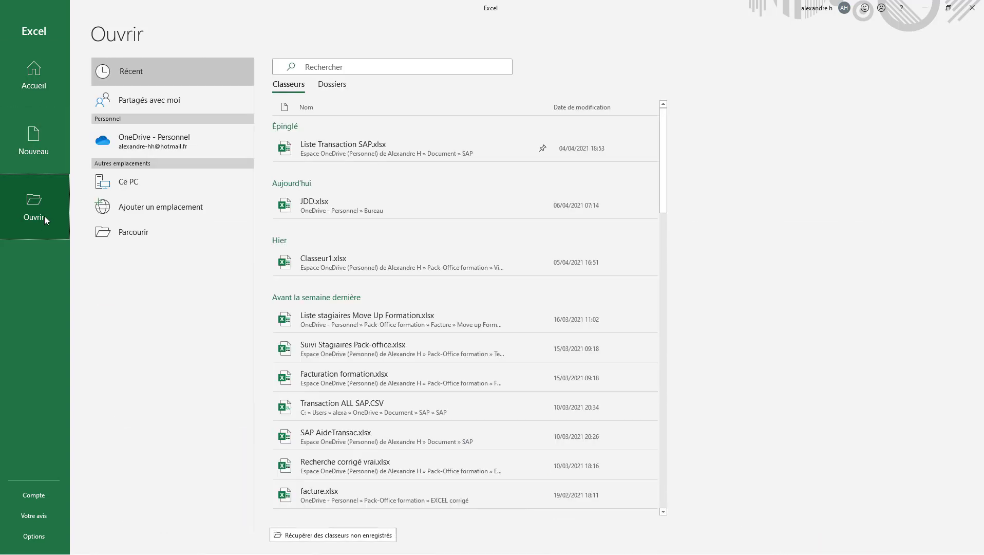
left_click(38, 76)
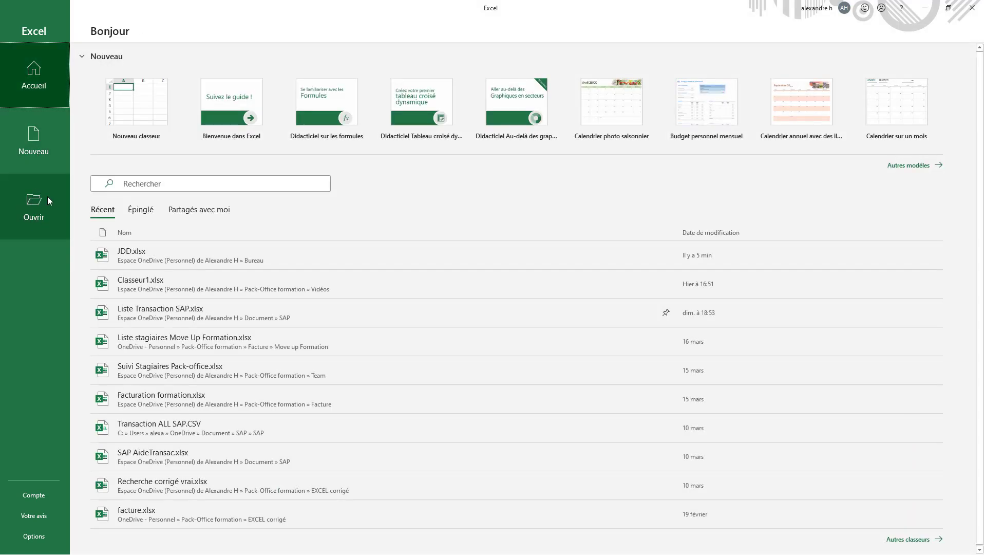
left_click(40, 211)
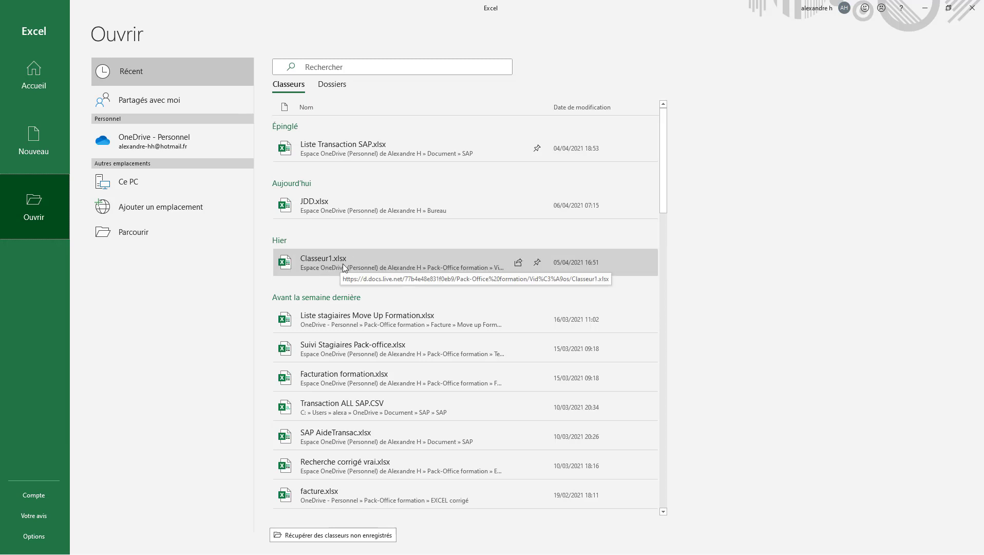
left_click(135, 232)
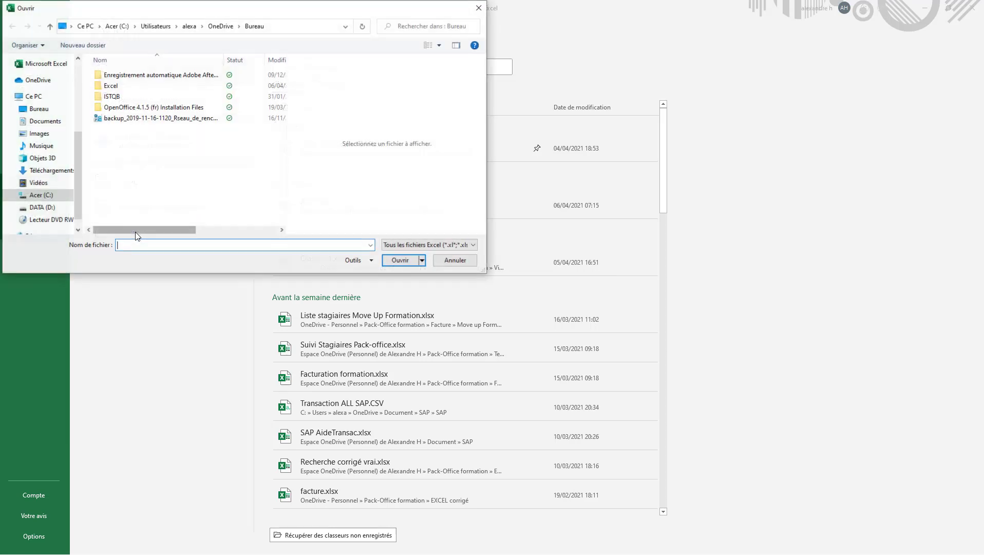
left_click(38, 110)
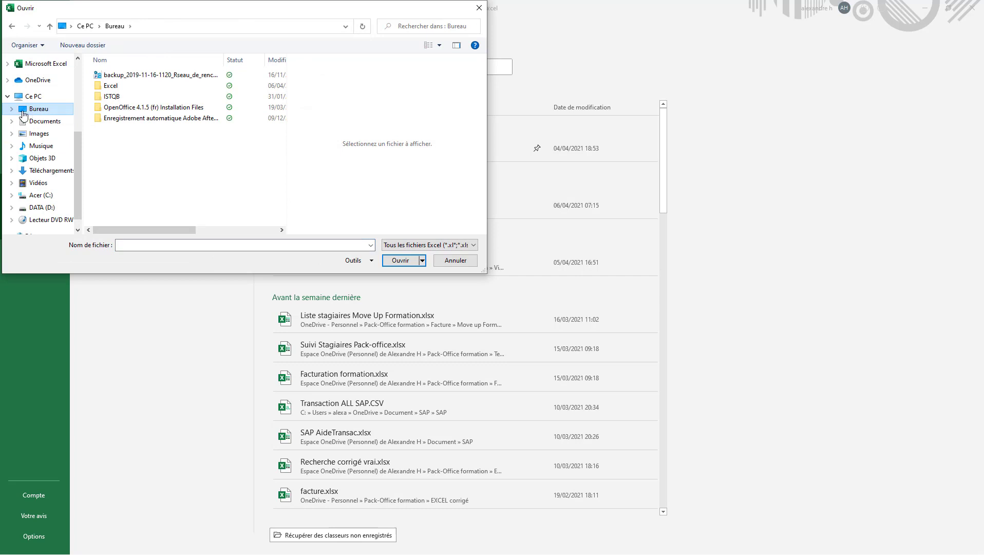
double_click(110, 86)
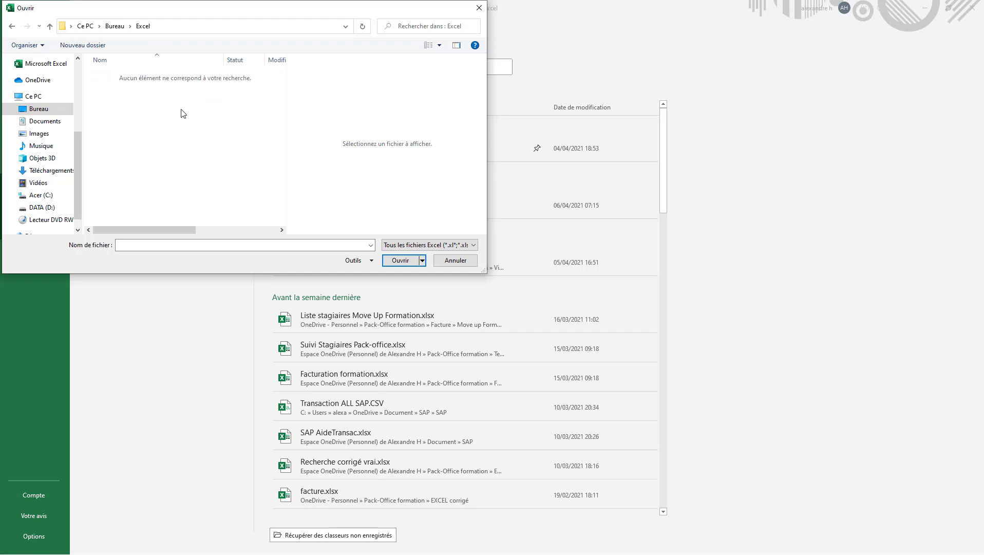
left_click(479, 7)
Open the workbook Classeur1.xlsx from the recently used files.
left_click(331, 263)
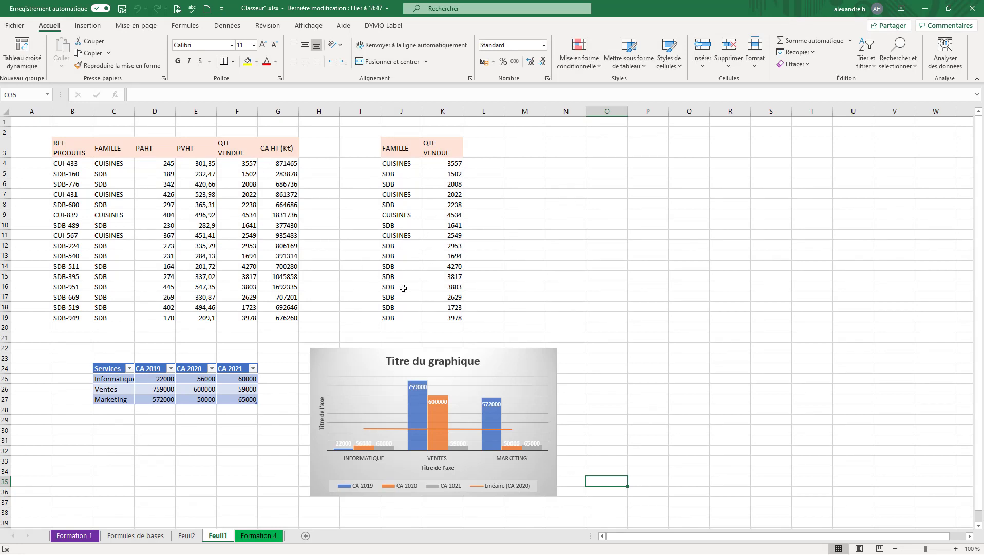
View the recent workbooks available to open and return to the worksheet.
left_click(10, 26)
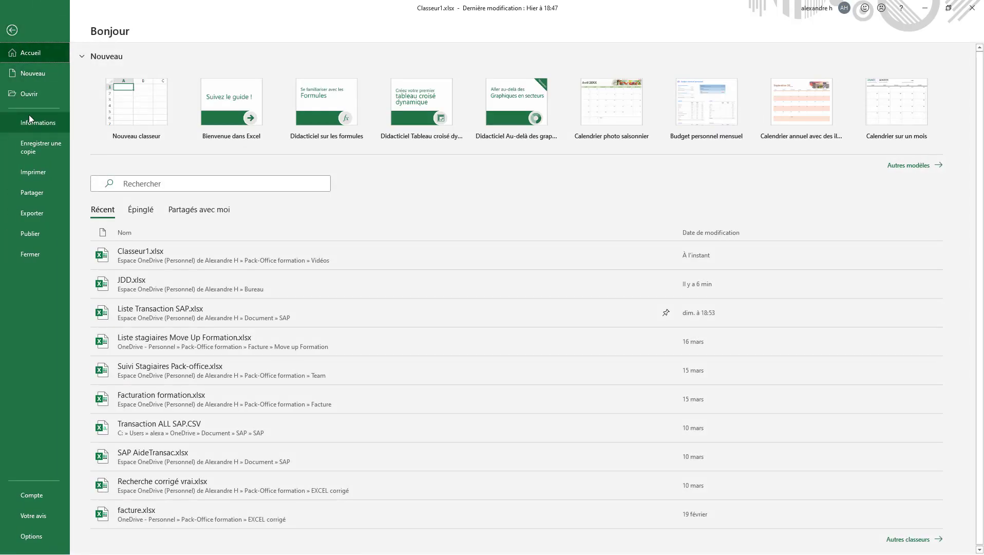
left_click(28, 96)
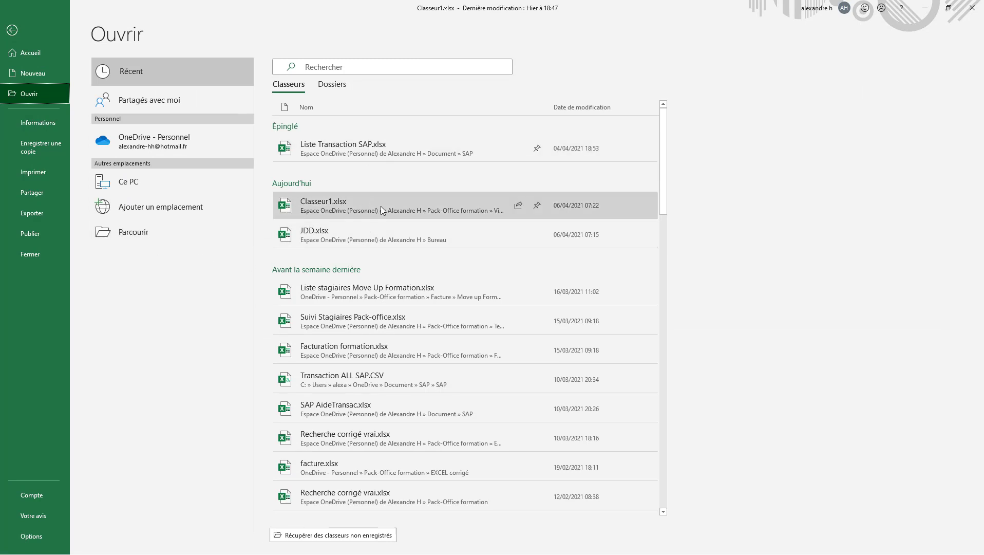
left_click(11, 30)
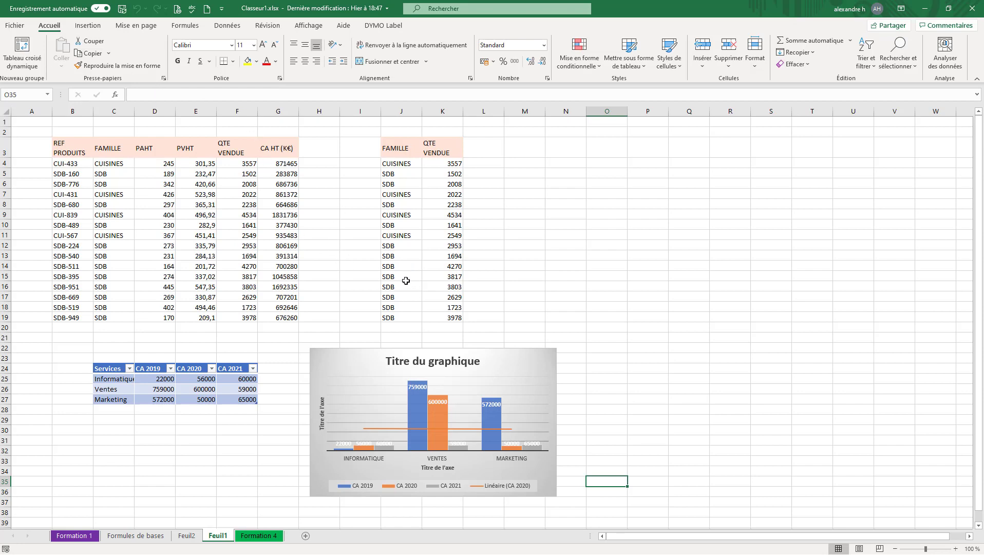
Look through Accès rapide, Bureau and its Excel folder for workbooks to open, and cancel the file browsing.
left_click(14, 26)
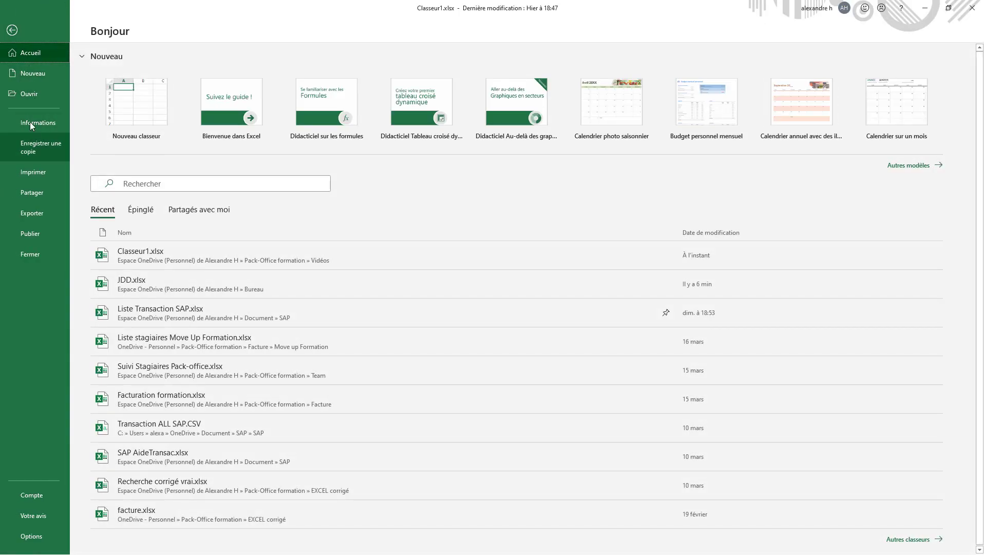
left_click(28, 97)
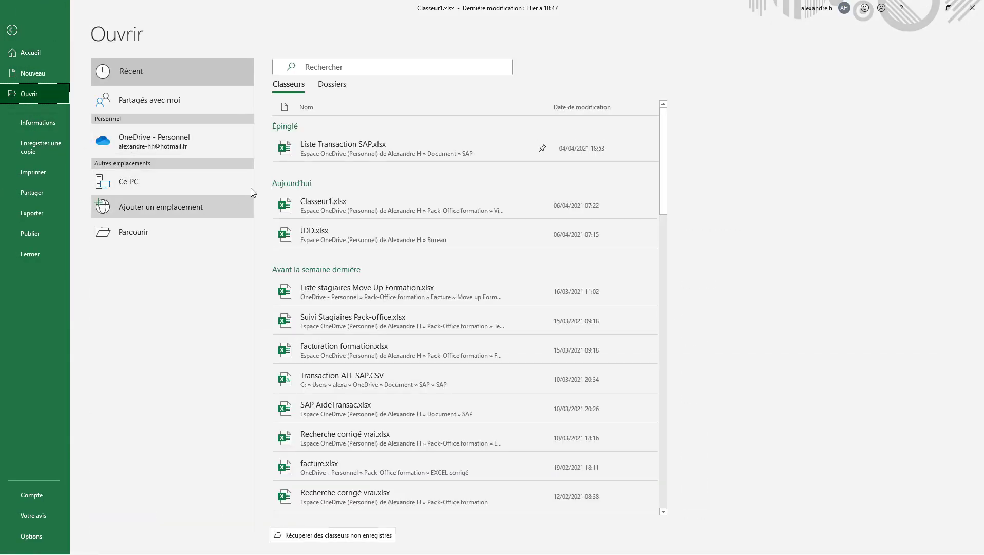
left_click(134, 233)
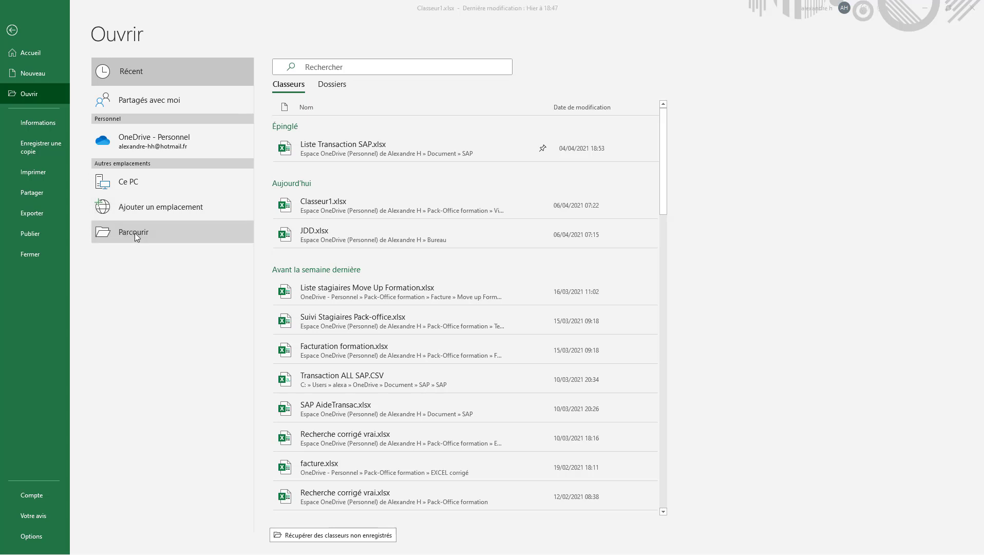
left_click(44, 68)
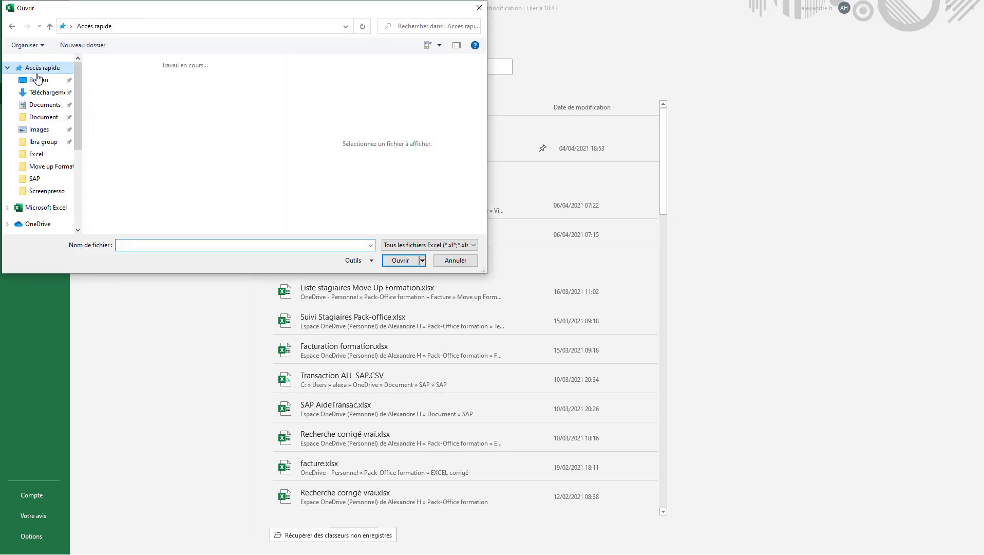
scroll(169, 151, "down", 5)
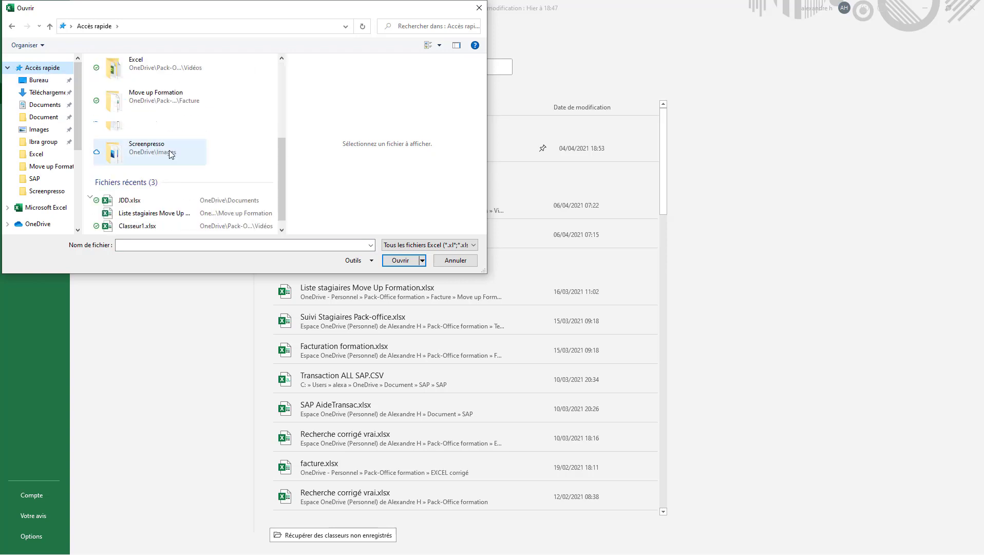
left_click(39, 81)
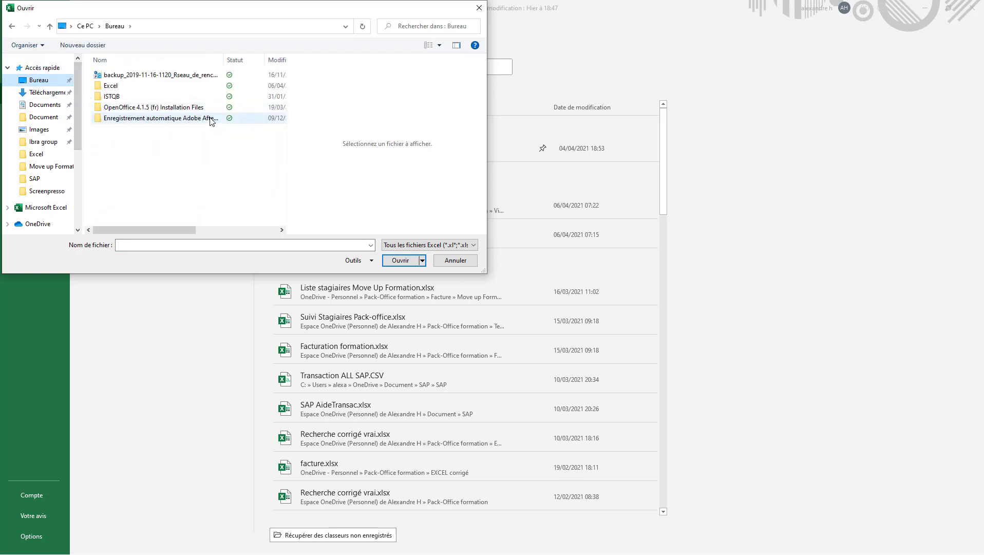
double_click(109, 83)
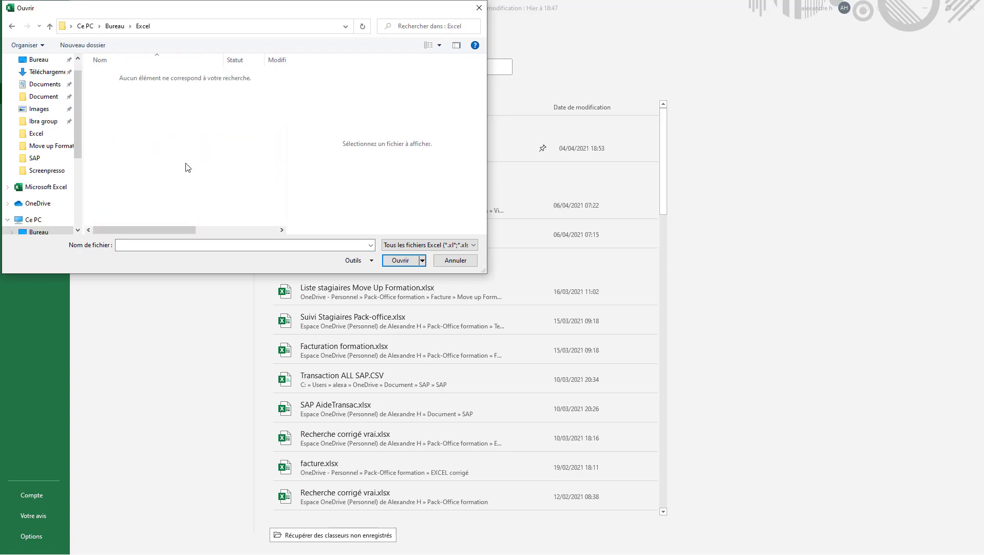
left_click(479, 8)
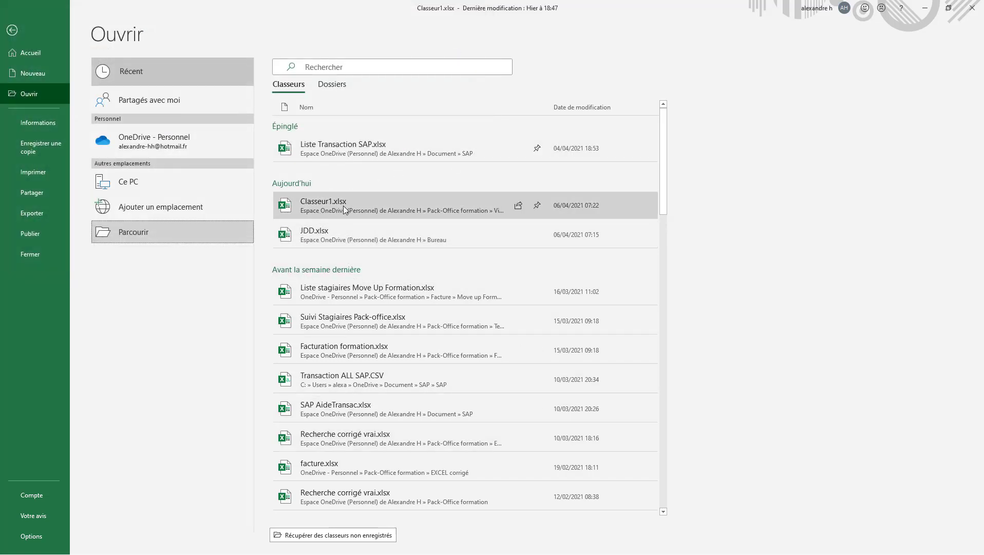
Return to Classeur1.xlsx through the recent workbooks and save it.
left_click(328, 203)
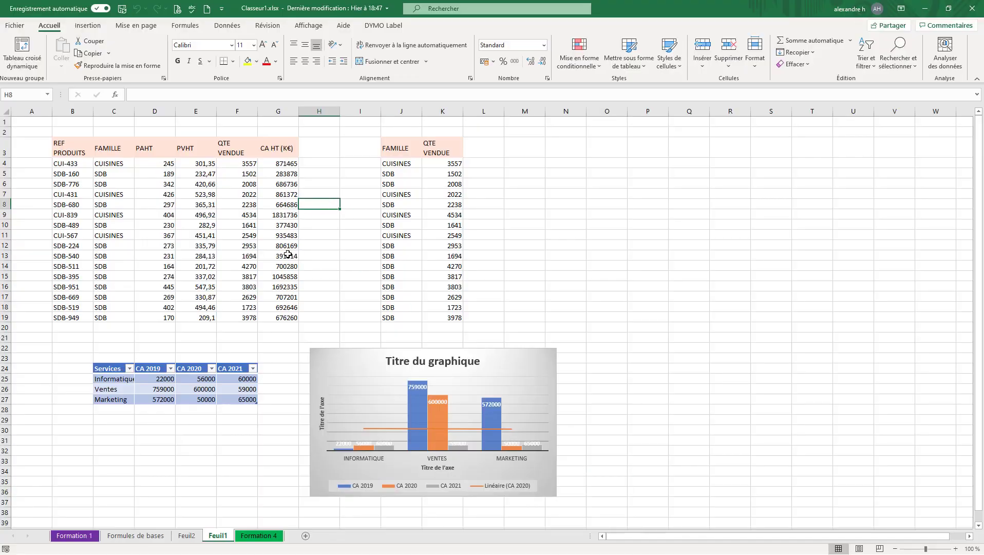
left_click(285, 254)
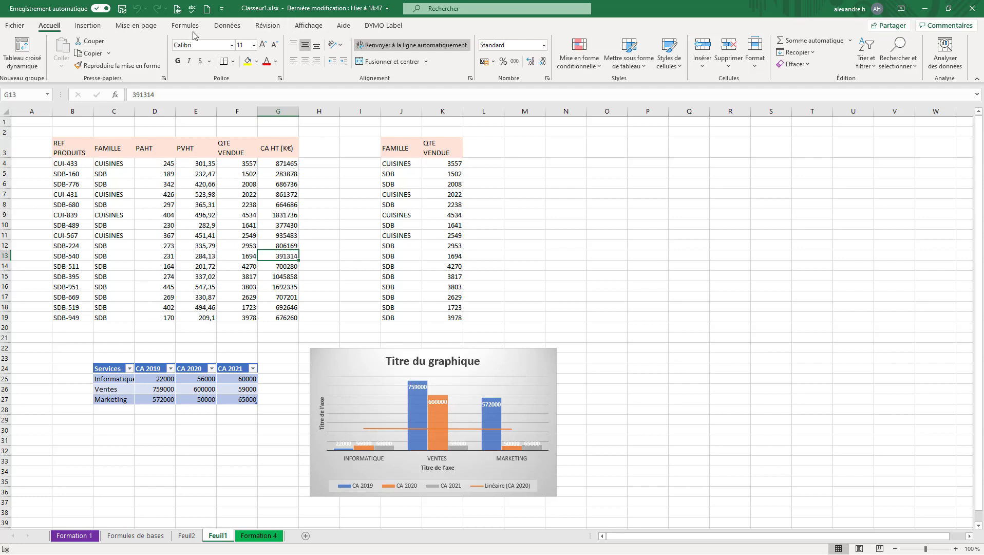
left_click(122, 10)
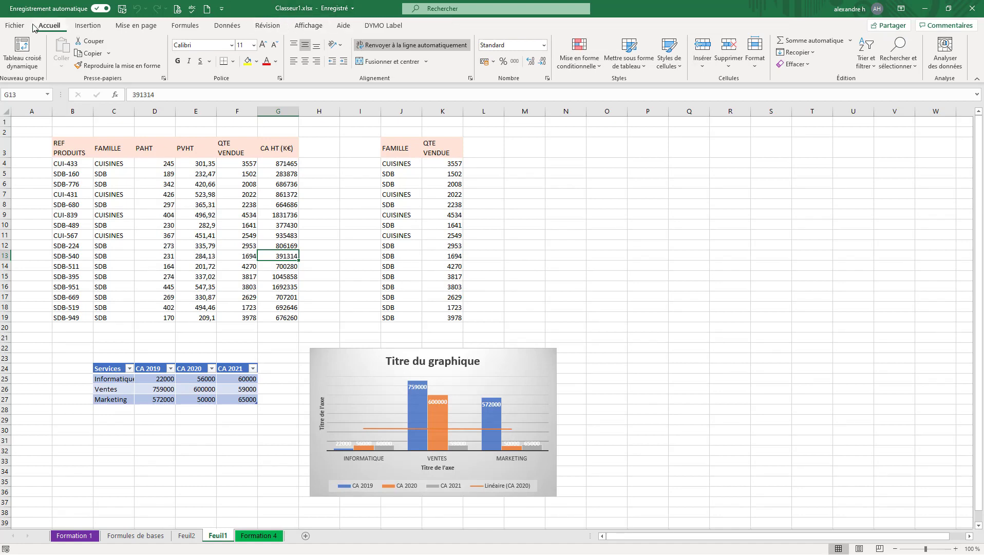
Start saving a copy of the workbook and choose the Excel folder under Bureau as its destination.
left_click(16, 25)
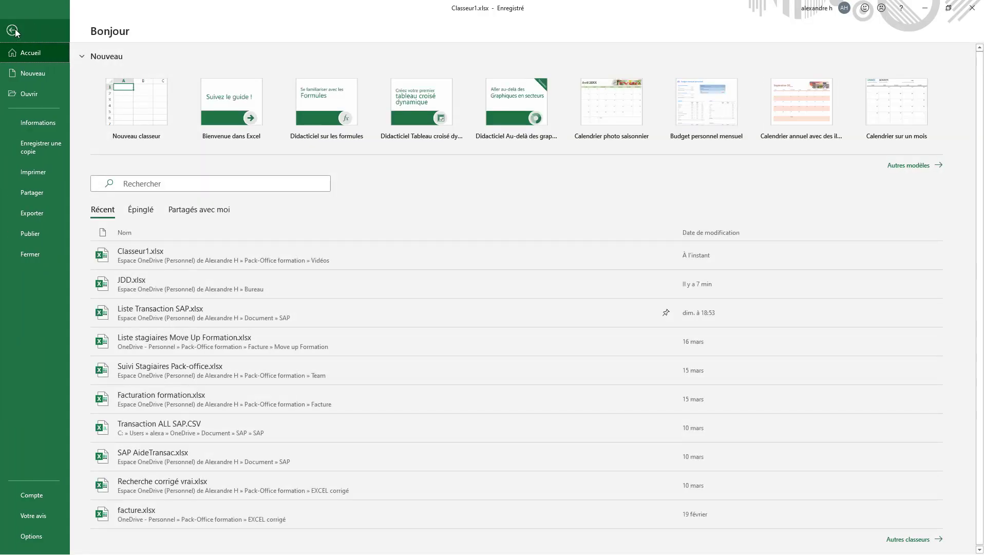
left_click(13, 30)
left_click(21, 24)
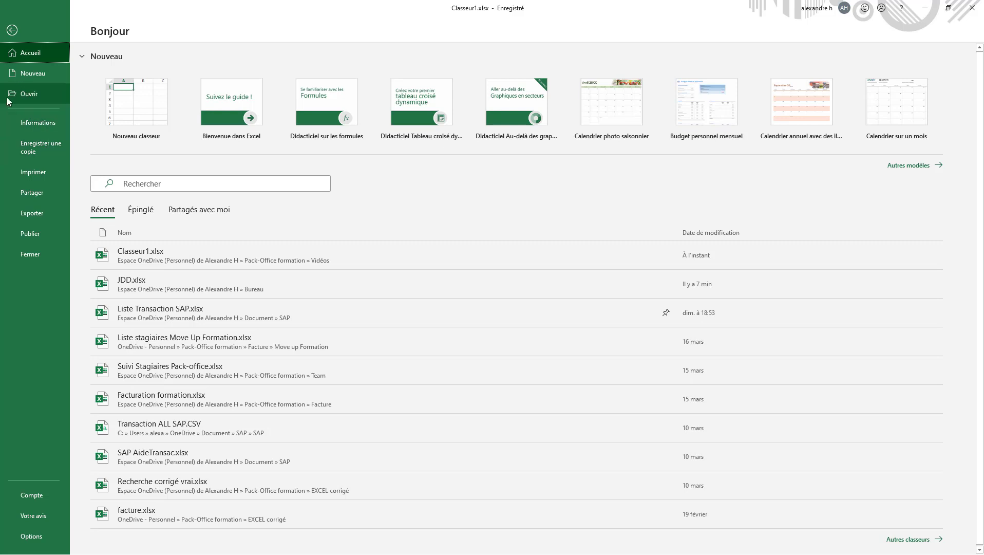
left_click(45, 152)
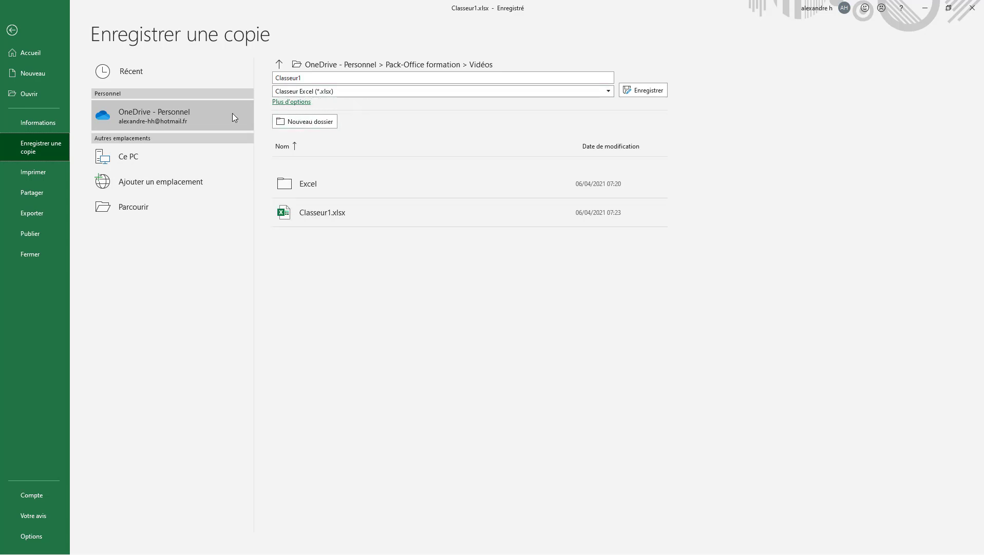
left_click(293, 101)
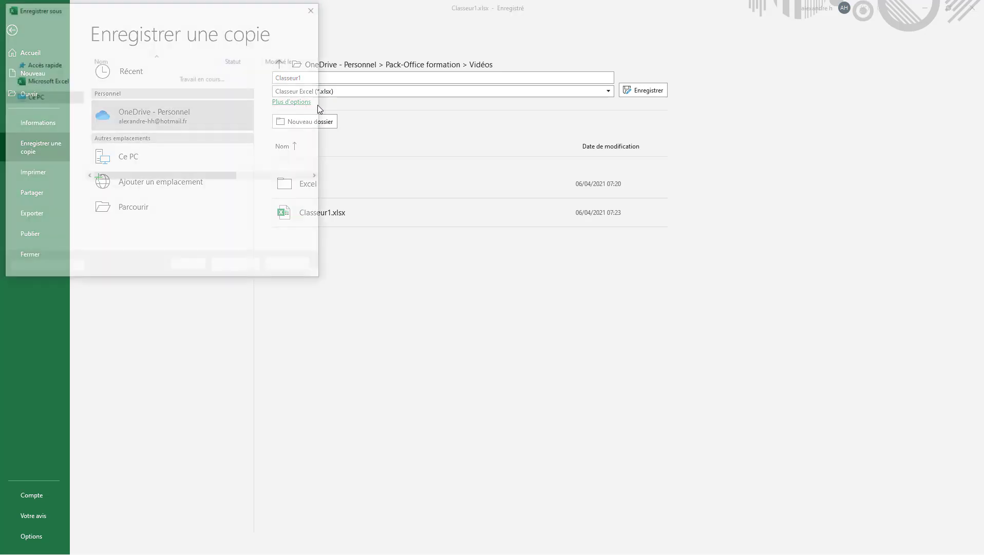
left_click(318, 12)
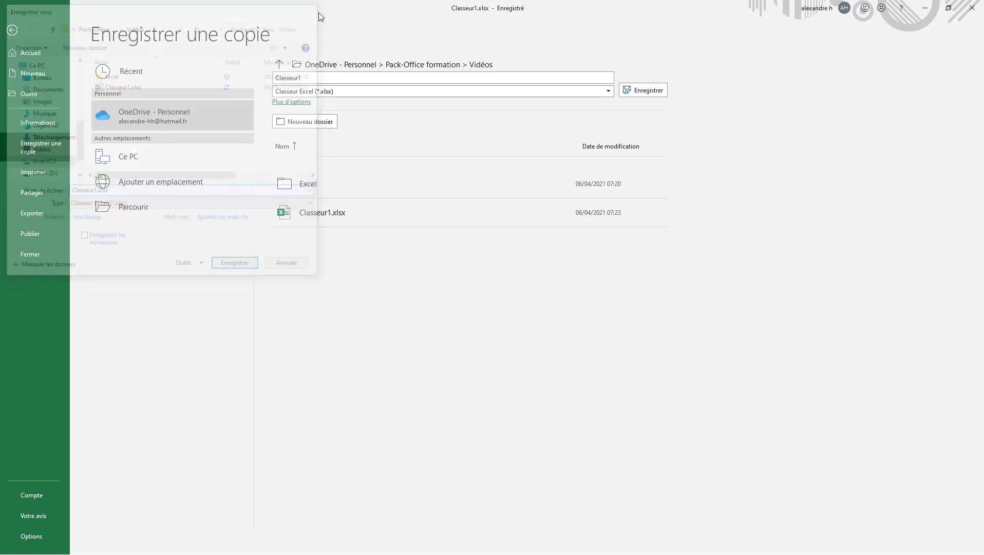
left_click(147, 205)
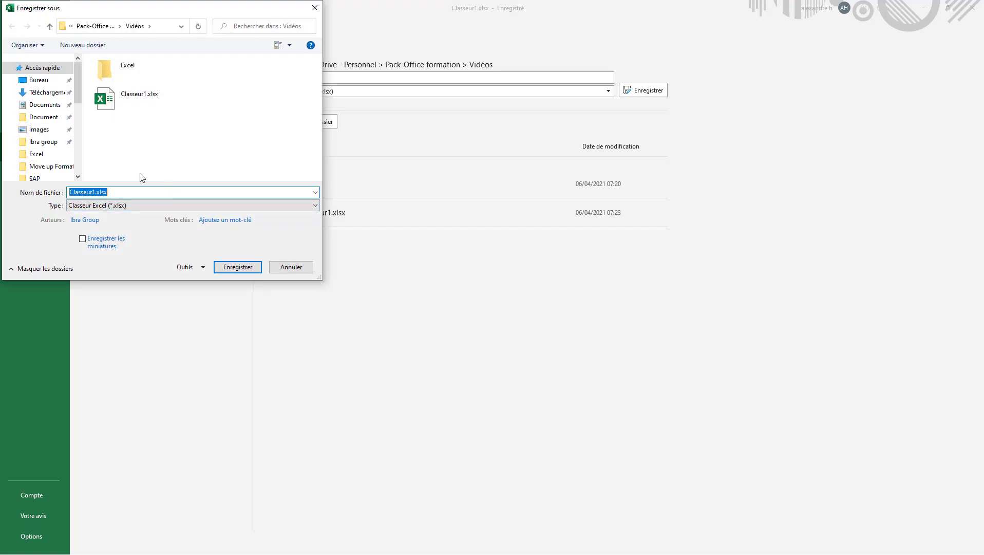
left_click(125, 129)
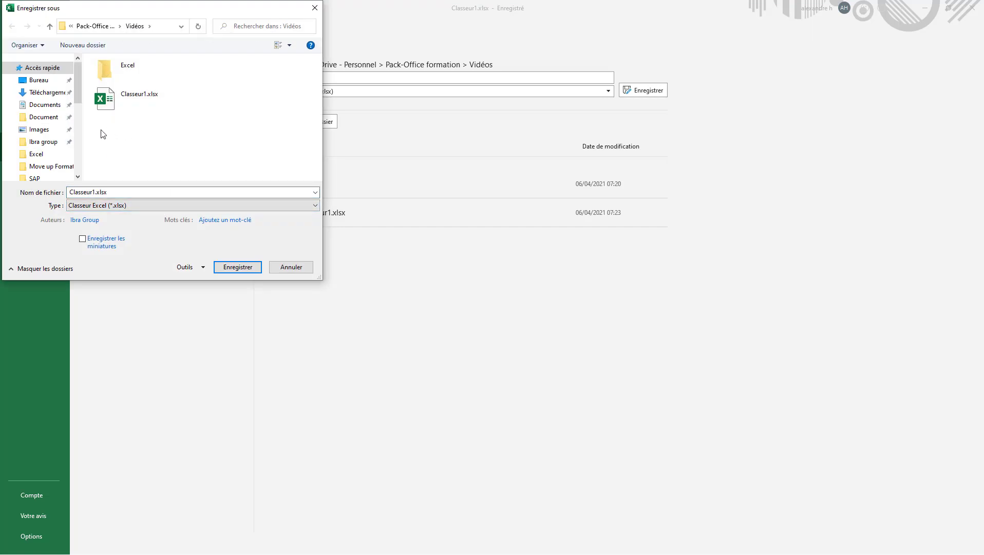
left_click(43, 84)
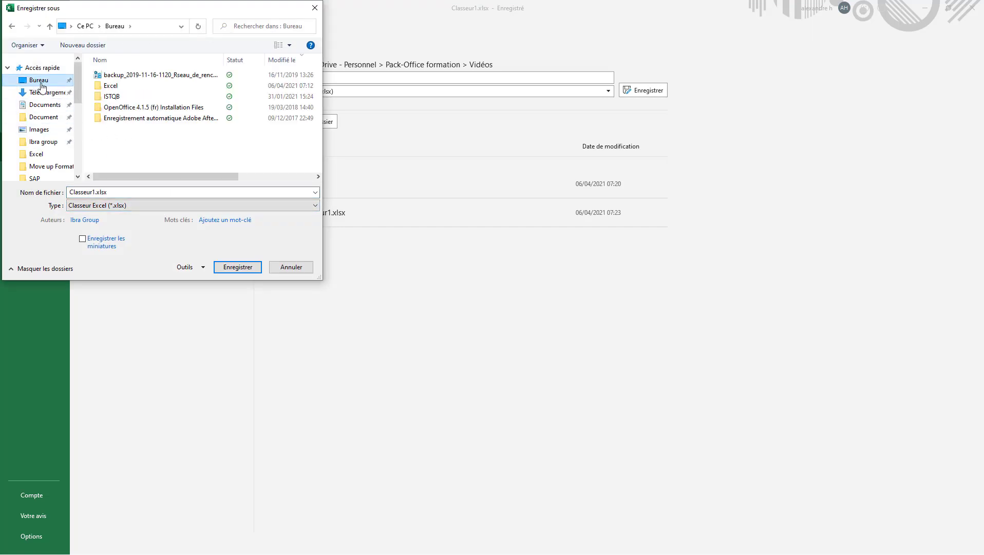
double_click(107, 86)
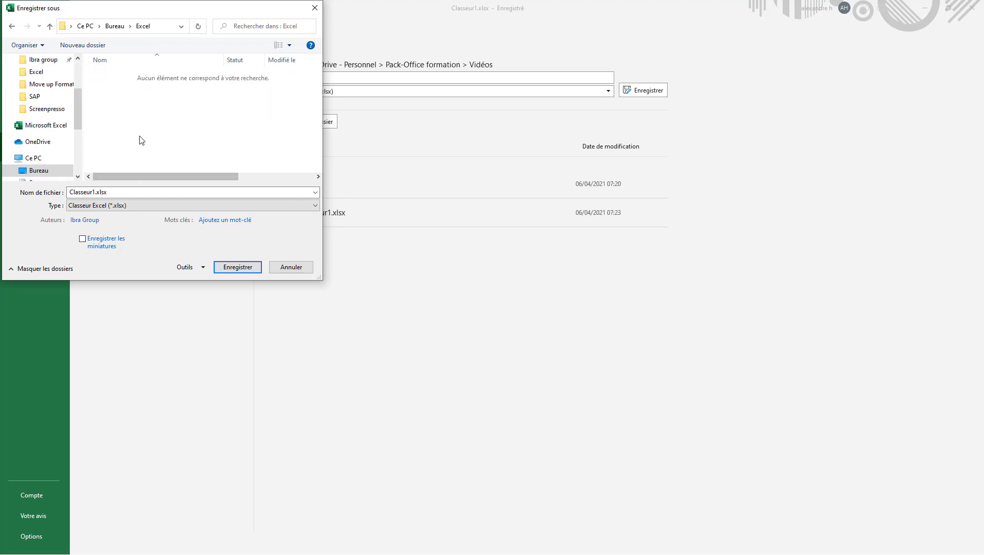
Name the workbook copy Formation Excel.
left_click(95, 192)
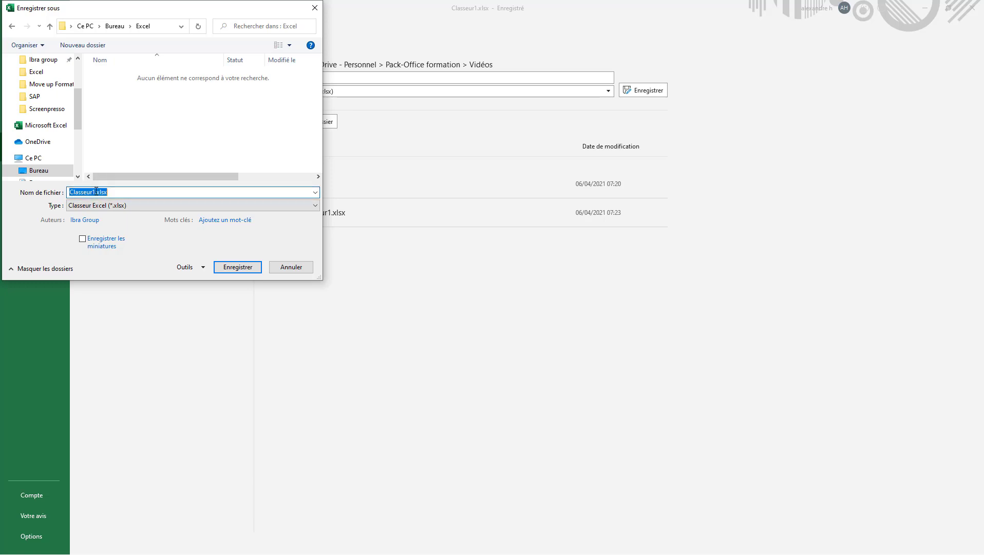
left_click(95, 192)
left_click_drag(95, 191, 51, 189)
type("Formation Excel")
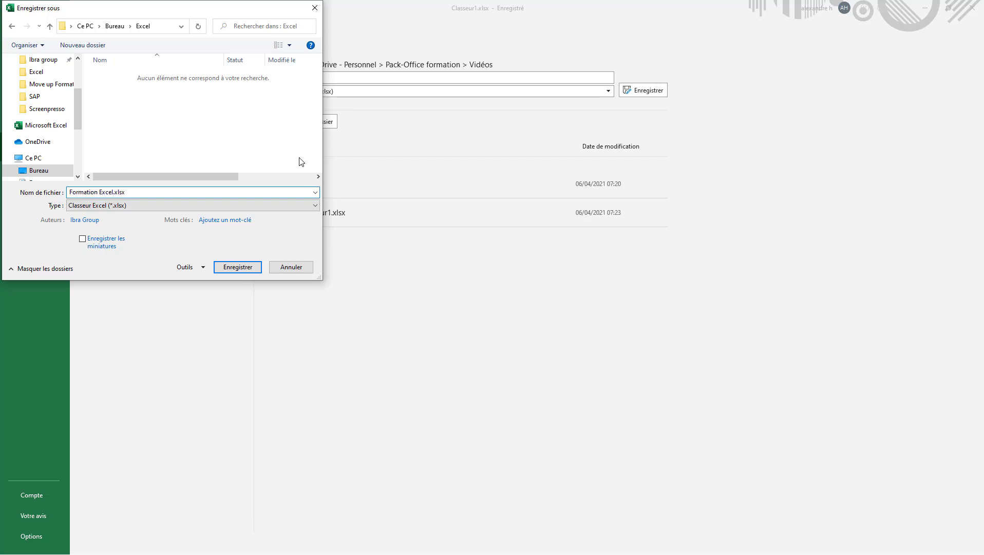
Review the available file types, keep Classeur Excel (*.xlsx), and save the Formation Excel copy in the Excel folder.
left_click(146, 206)
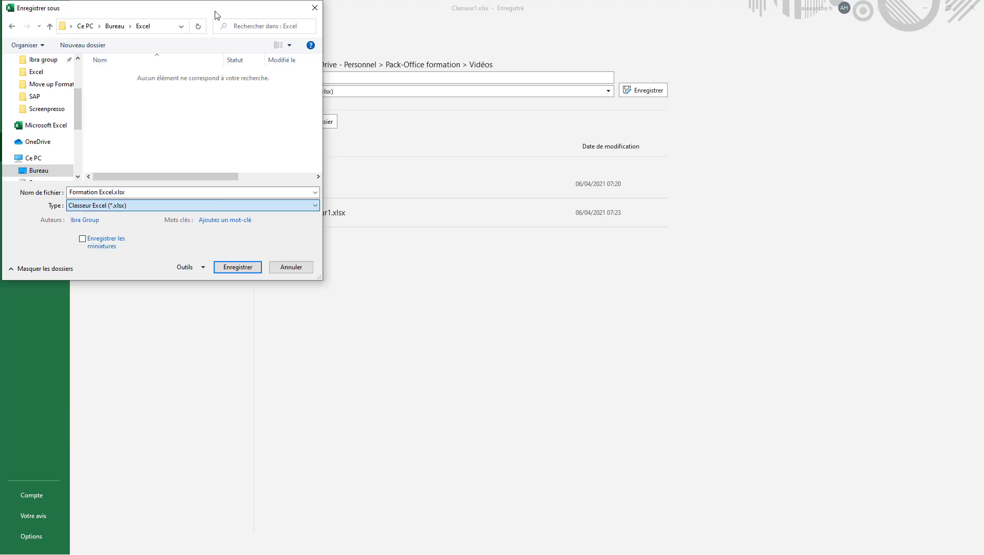
left_click(214, 12)
left_click_drag(239, 9, 481, 71)
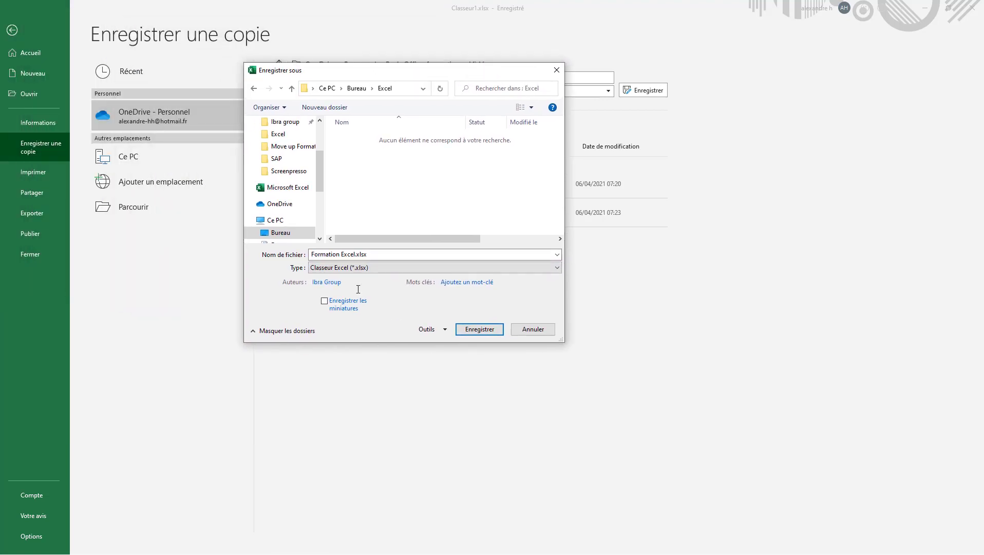
left_click(361, 269)
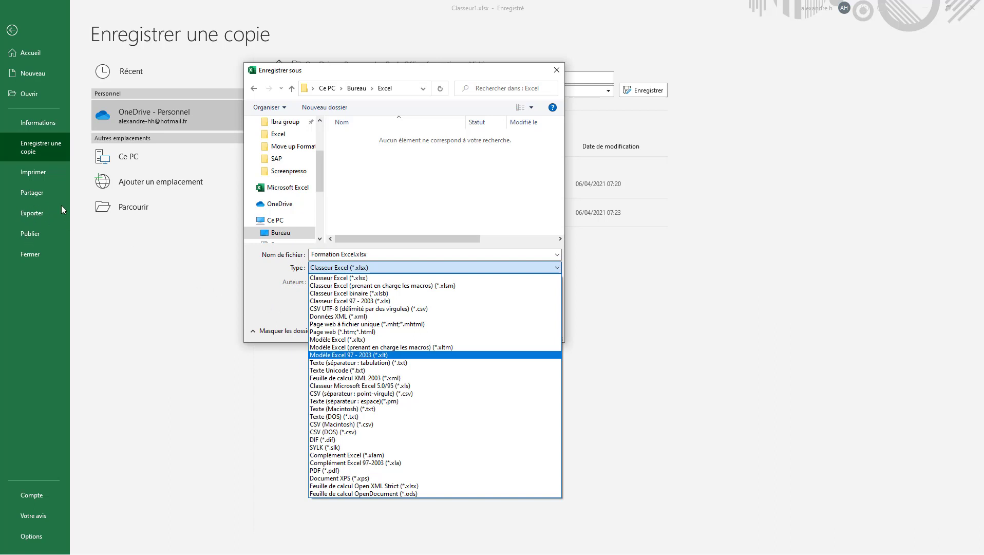
left_click(271, 290)
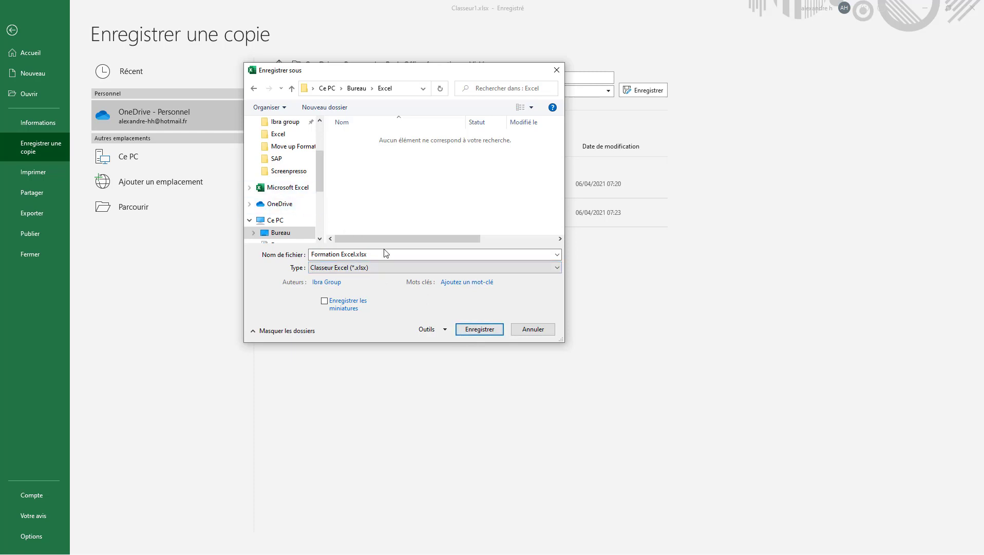
left_click(479, 329)
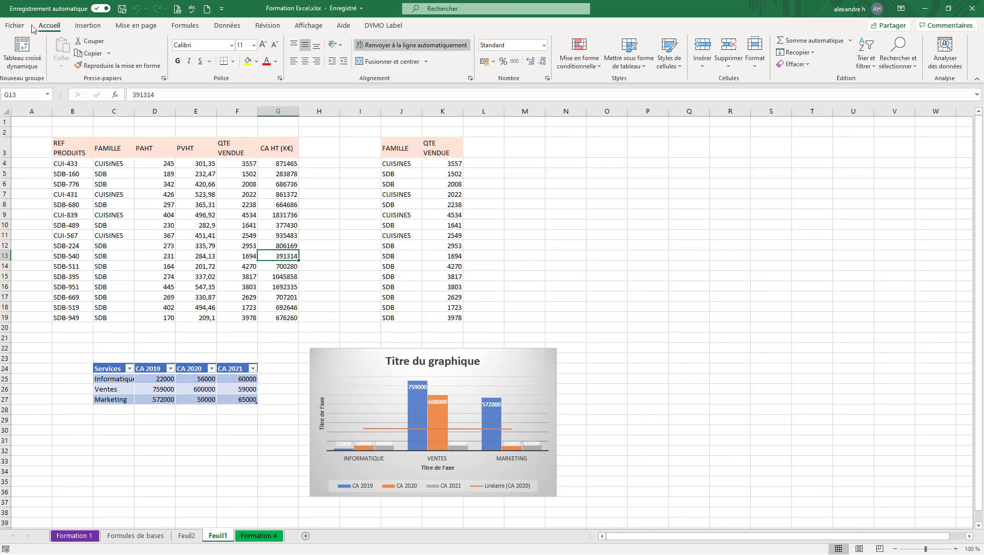
Browse for workbooks to open in the Excel folder under Bureau to check the saved copy, and cancel the browsing.
left_click(16, 26)
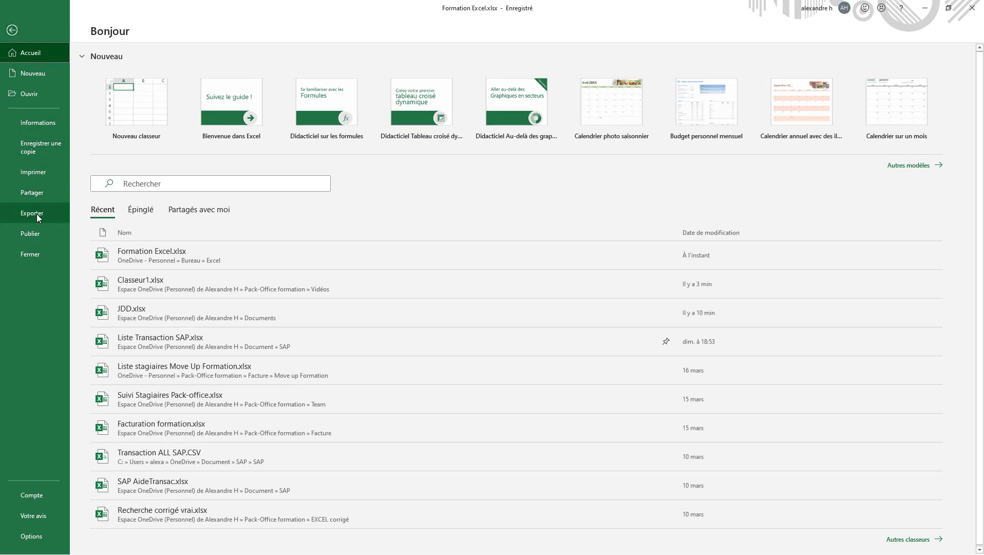
left_click(29, 97)
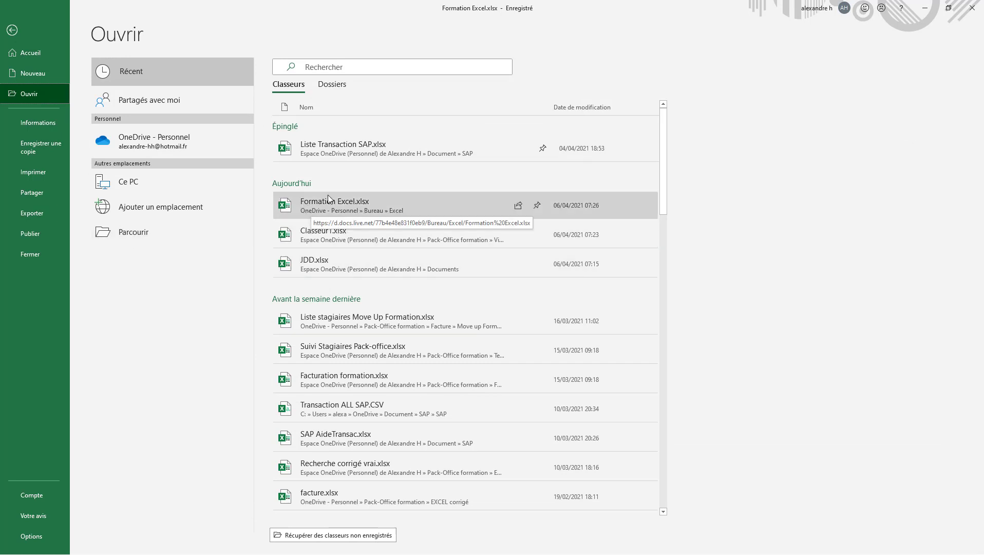
left_click(136, 230)
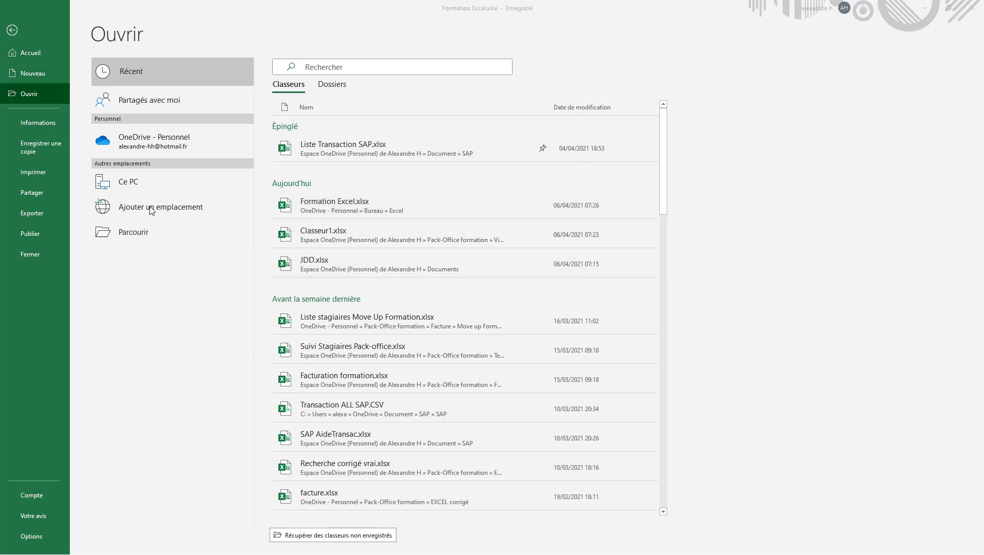
scroll(46, 163, "down", 1)
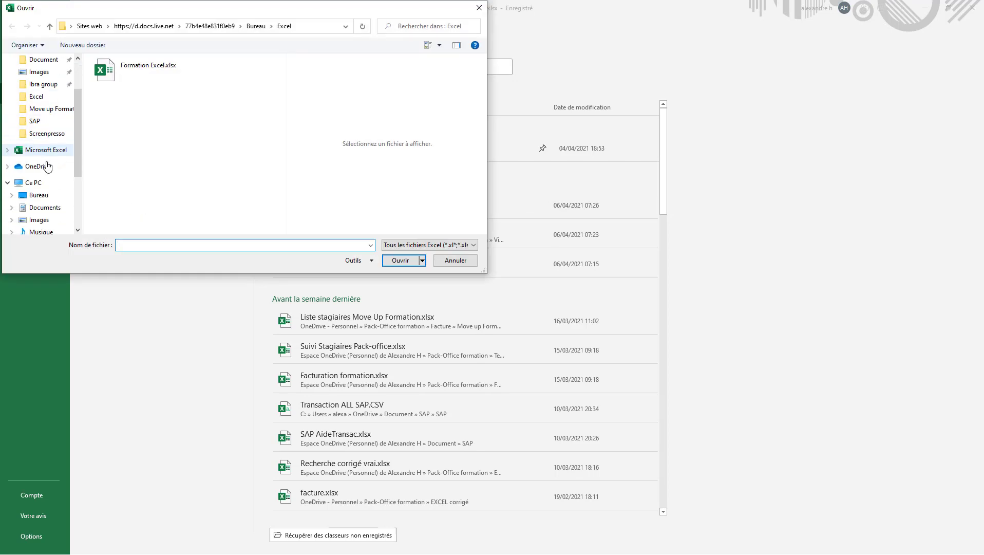
scroll(47, 165, "down", 4)
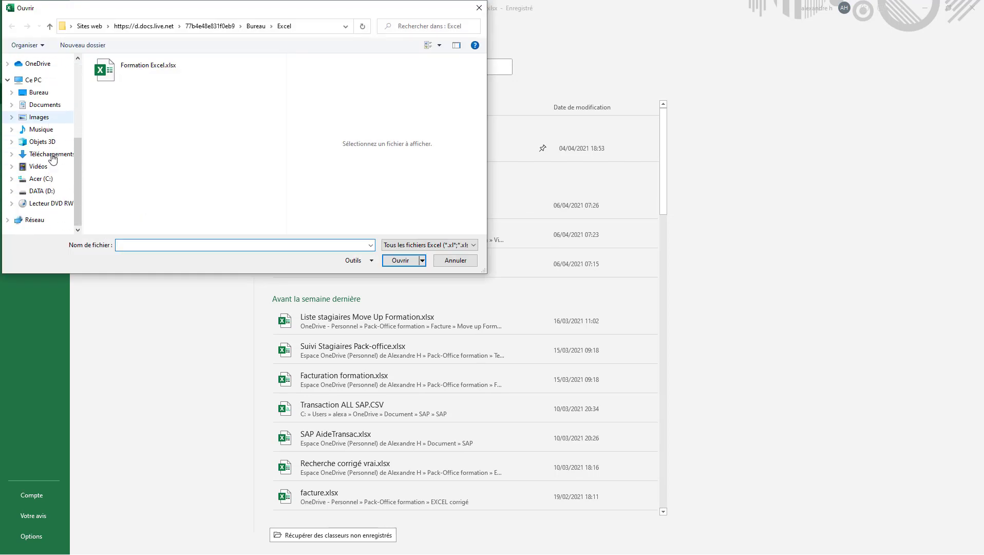
left_click(37, 95)
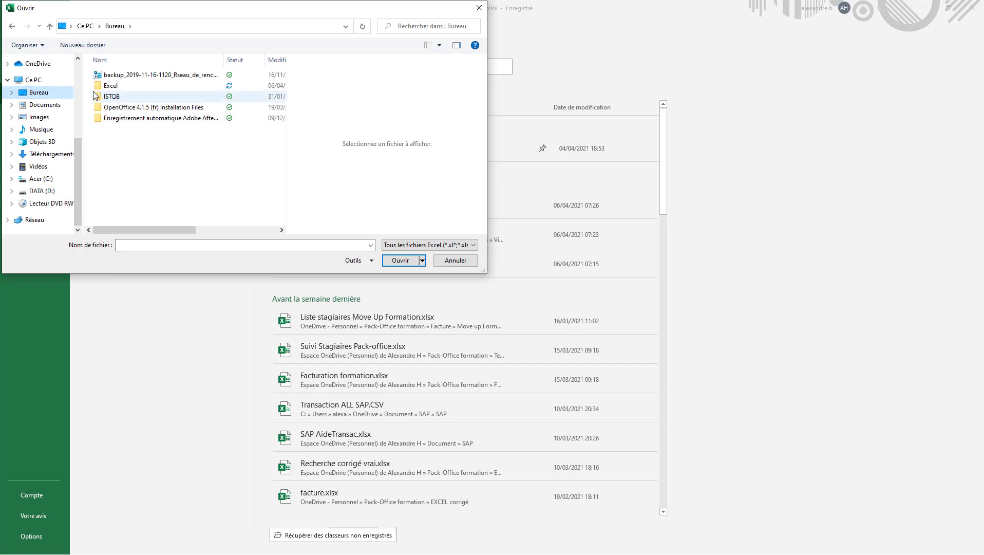
double_click(109, 86)
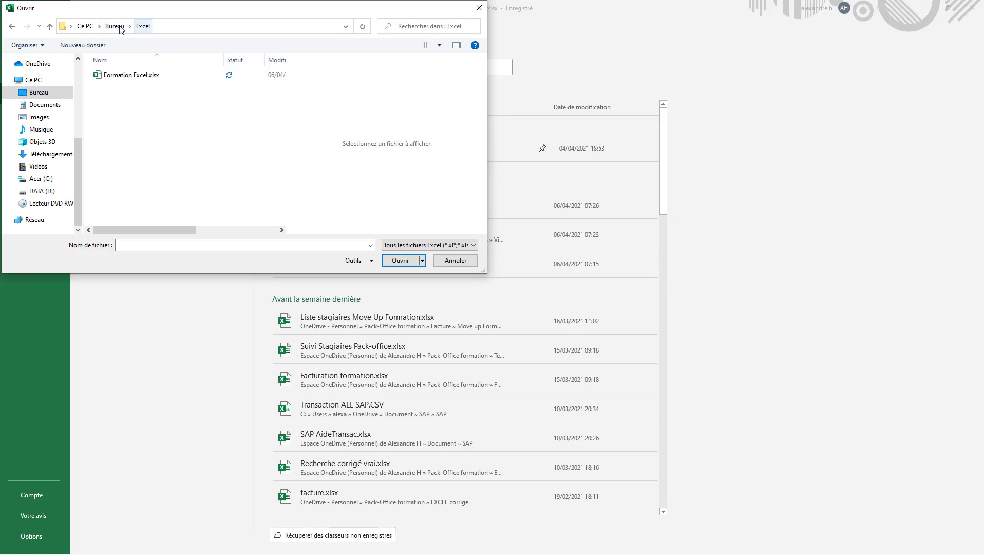
left_click(478, 8)
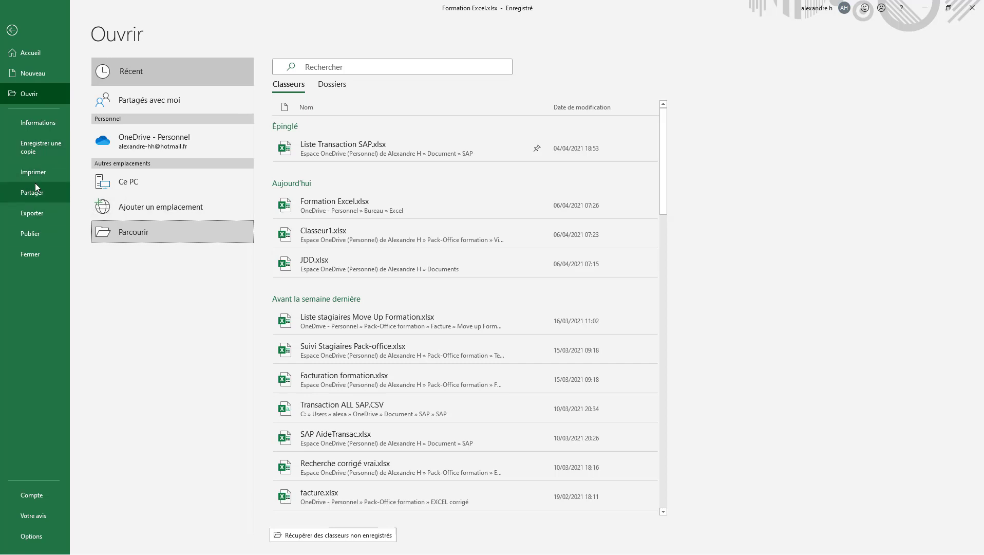
Save a copy of Formation Excel as PDF (*.pdf) in the Excel folder under Bureau.
left_click(40, 145)
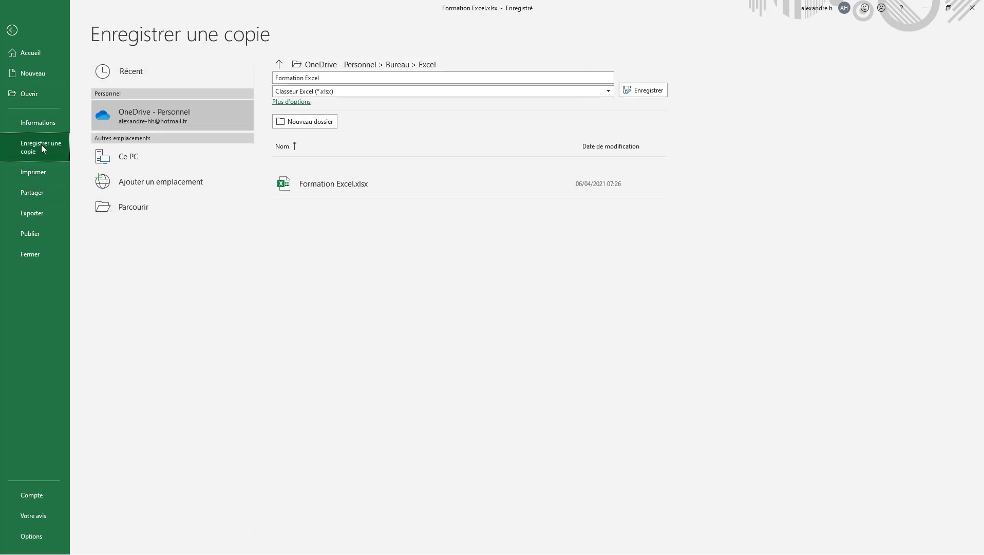
left_click(128, 207)
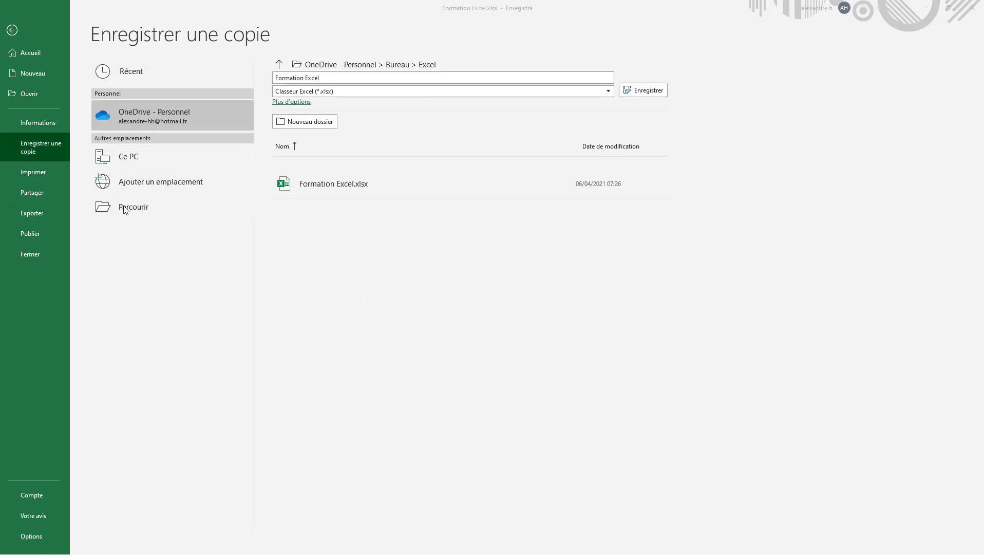
left_click(357, 269)
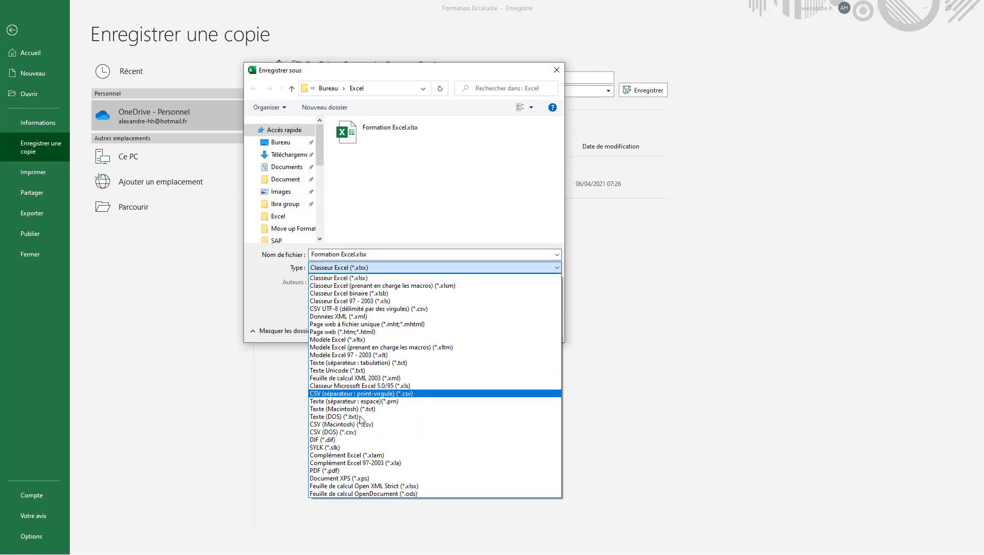
left_click(350, 469)
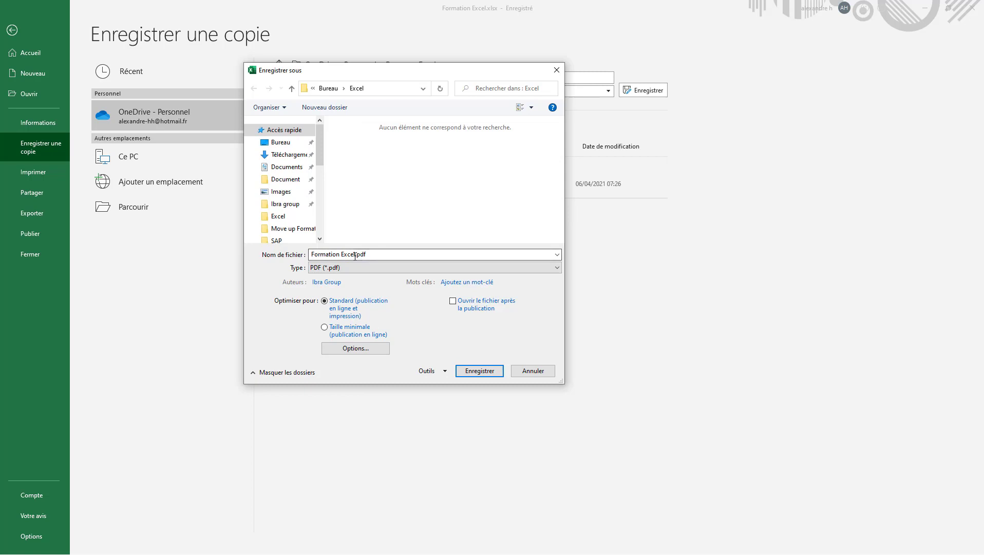
left_click(485, 375)
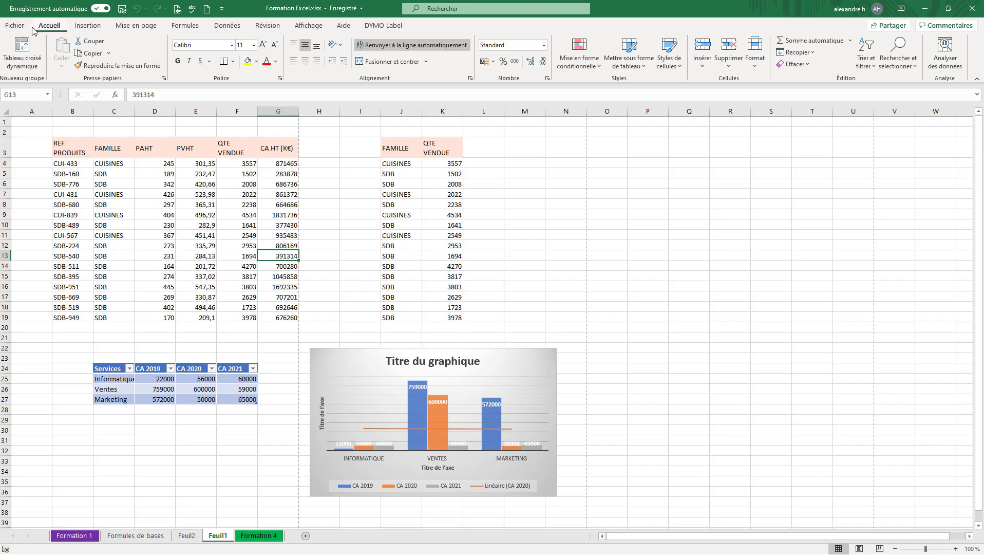
Export the workbook as a PDF/XPS document in the Excel folder, replacing the existing Formation Excel.pdf.
left_click(16, 27)
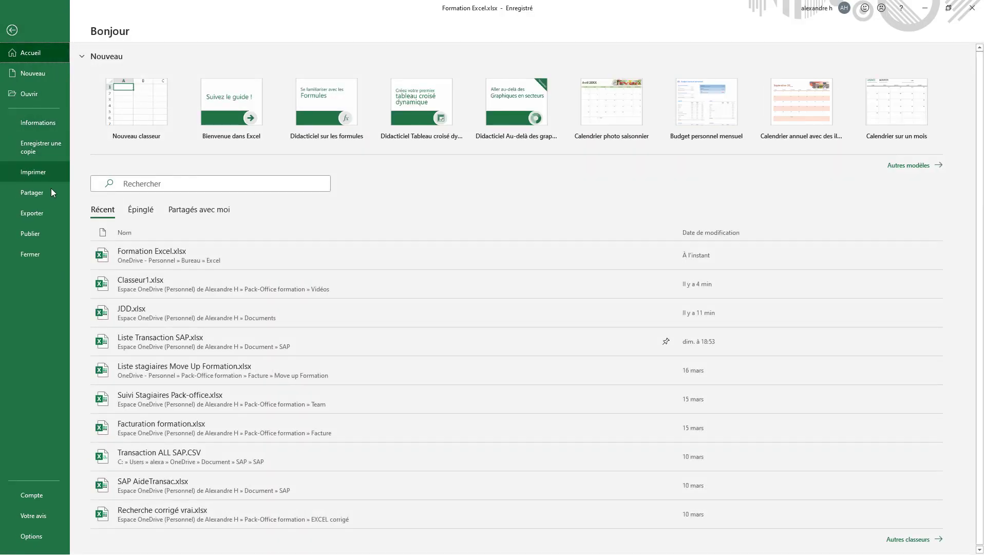
left_click(33, 214)
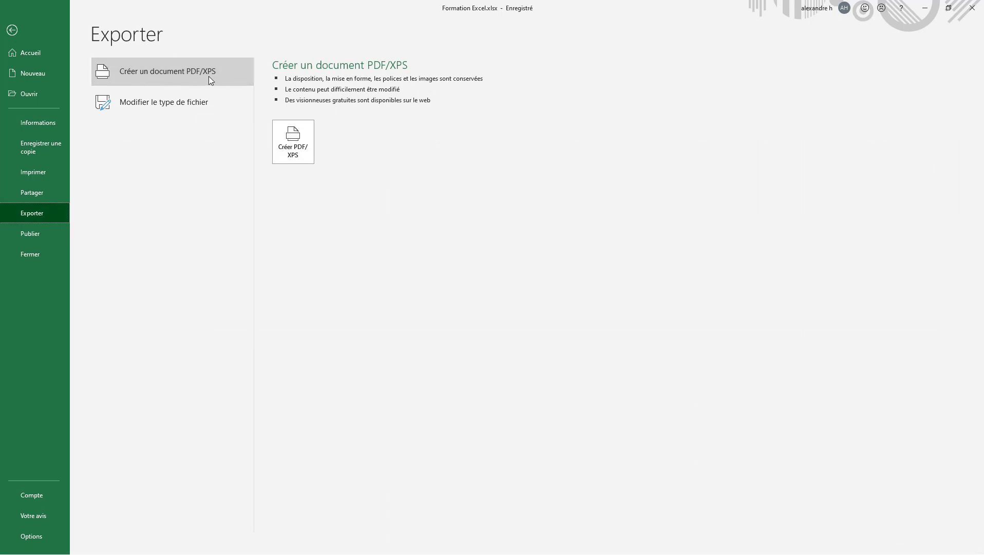
left_click(294, 143)
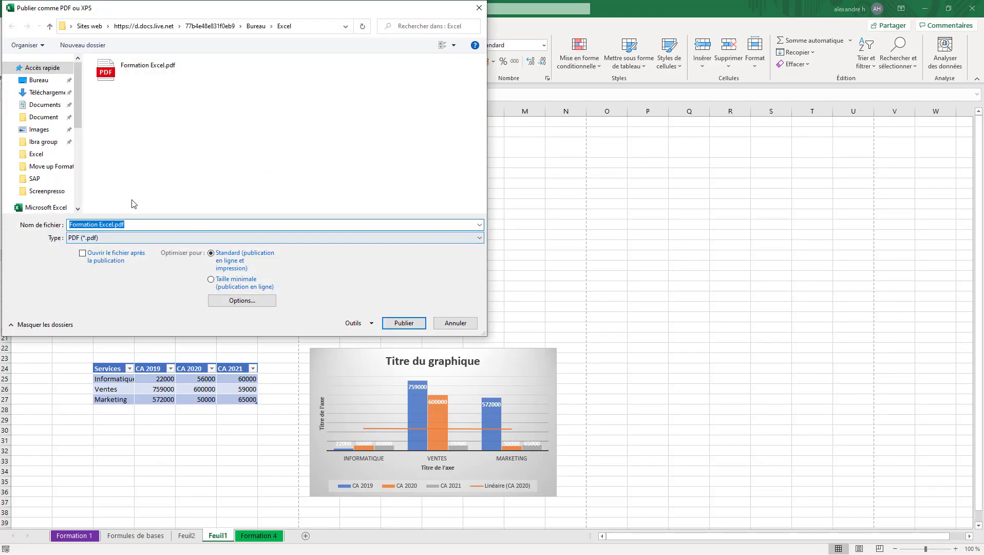
double_click(112, 77)
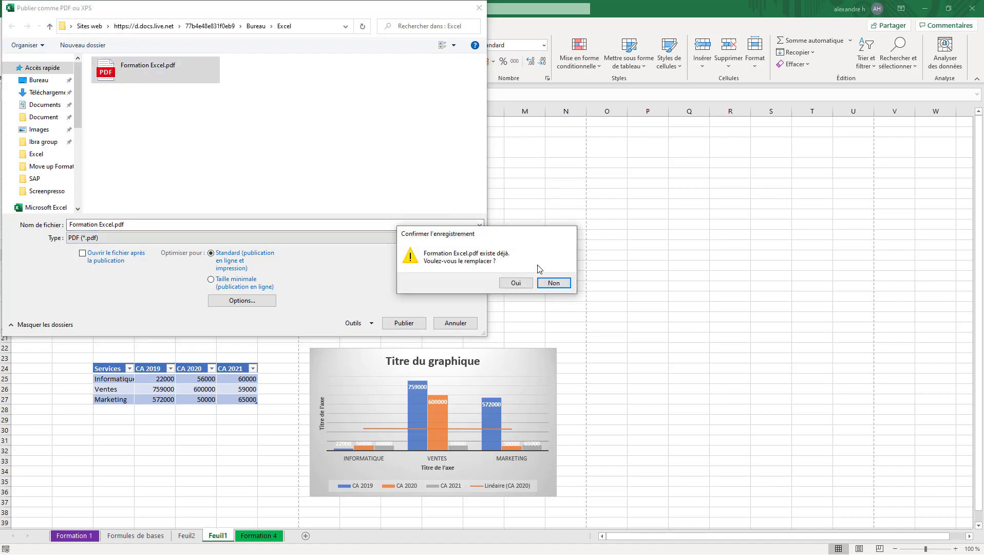
left_click(529, 285)
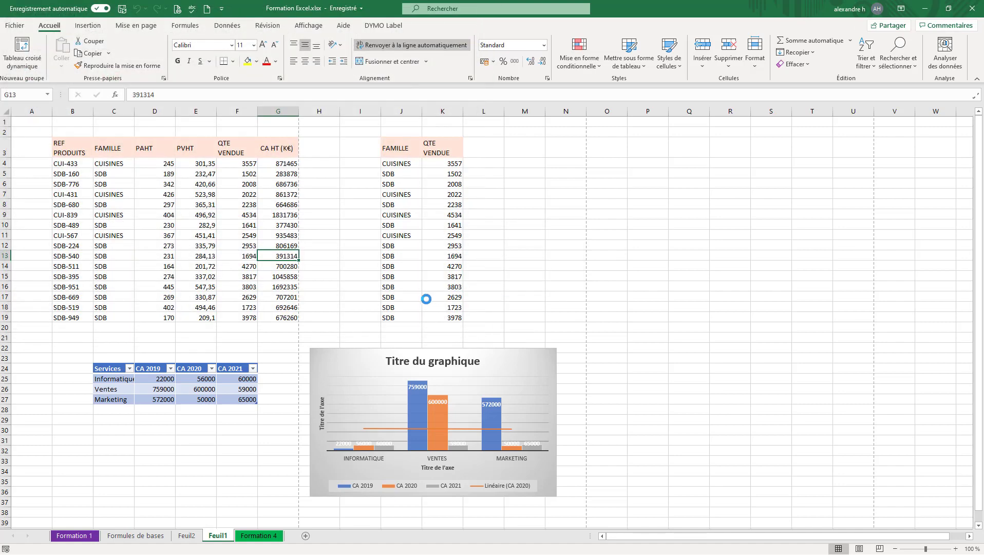
left_click(237, 184)
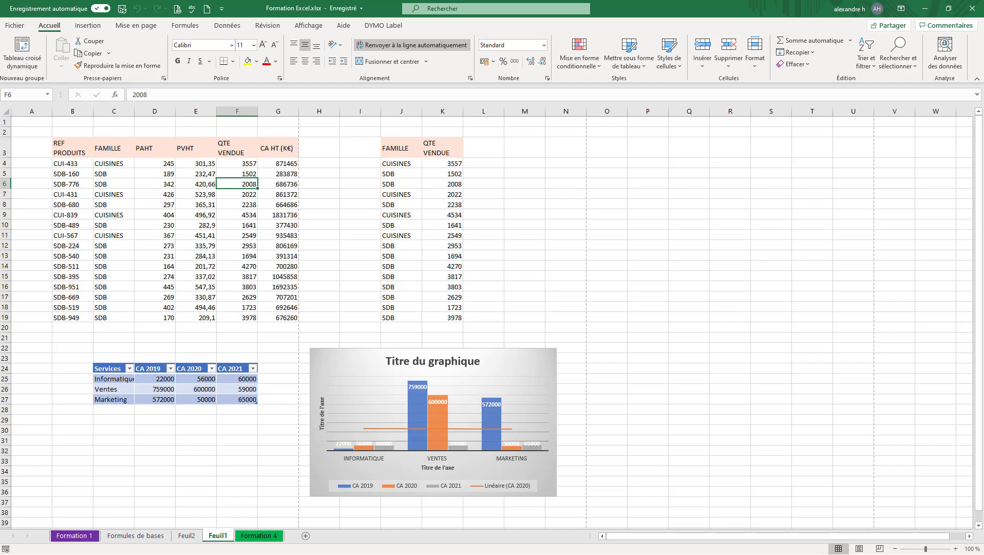
Switch to Microsoft Edge and look through both pages of Formation Excel.pdf to check its tables and chart.
key("alt+Tab")
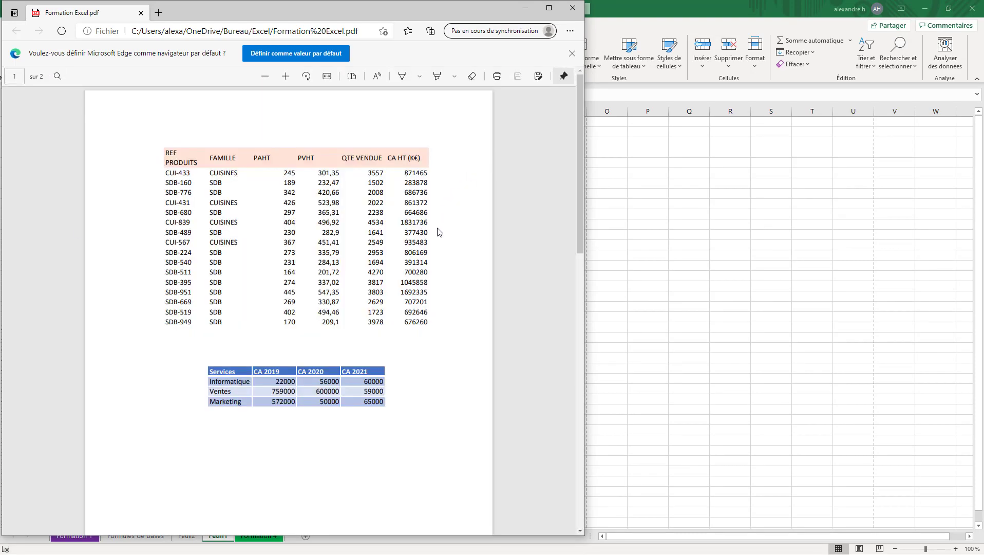
scroll(439, 232, "down", 8)
scroll(439, 233, "down", 4)
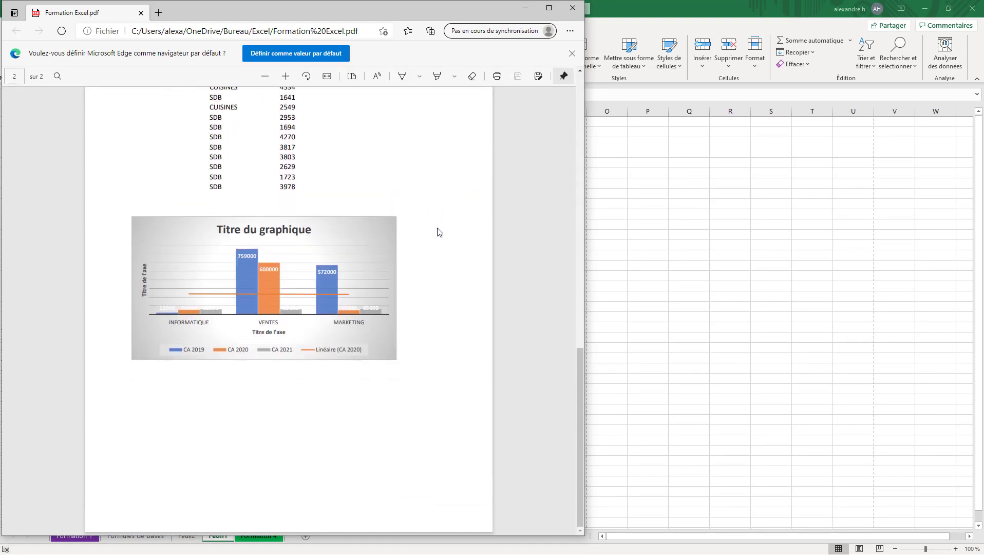
scroll(439, 232, "up", 12)
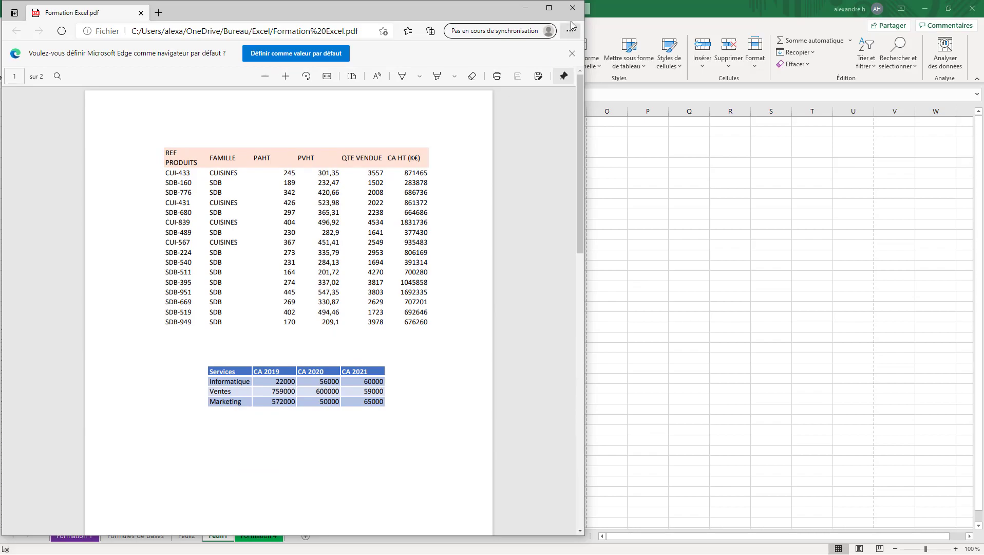